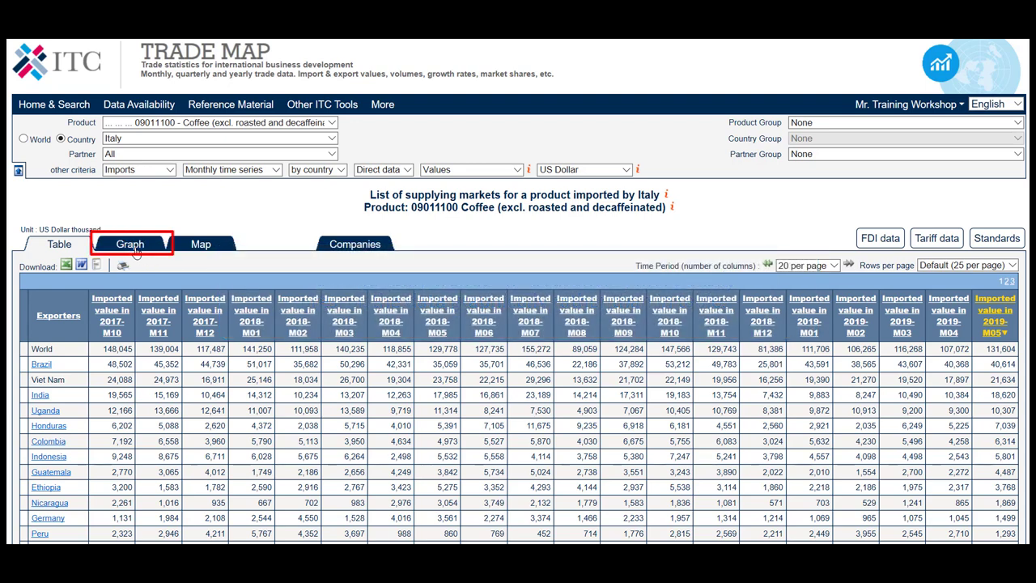
- Chart Italy's monthly coffee imports from Brazil, Viet Nam, India, Uganda and Honduras as curves
left_click(130, 244)
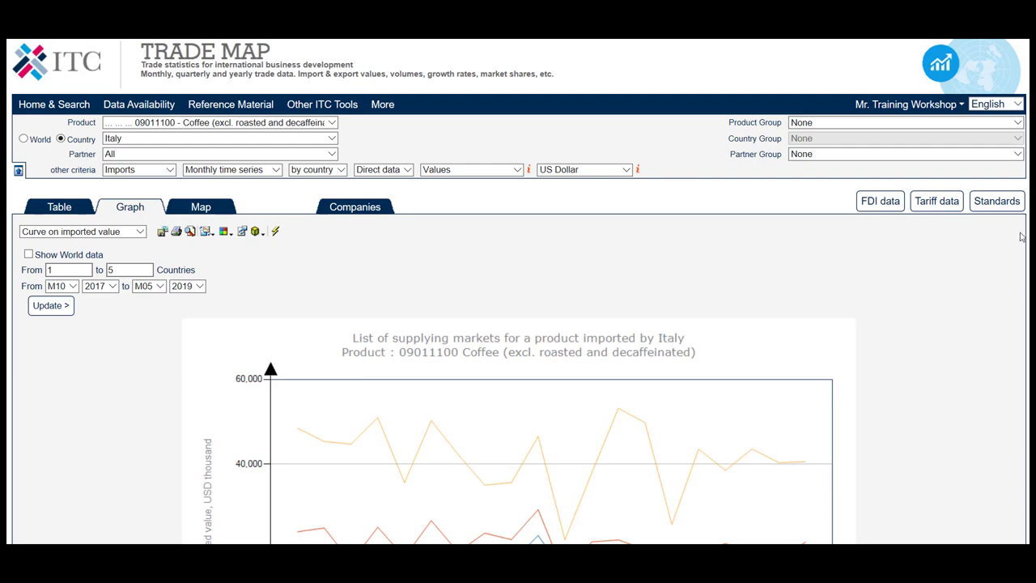
scroll(1021, 236, "down", 2)
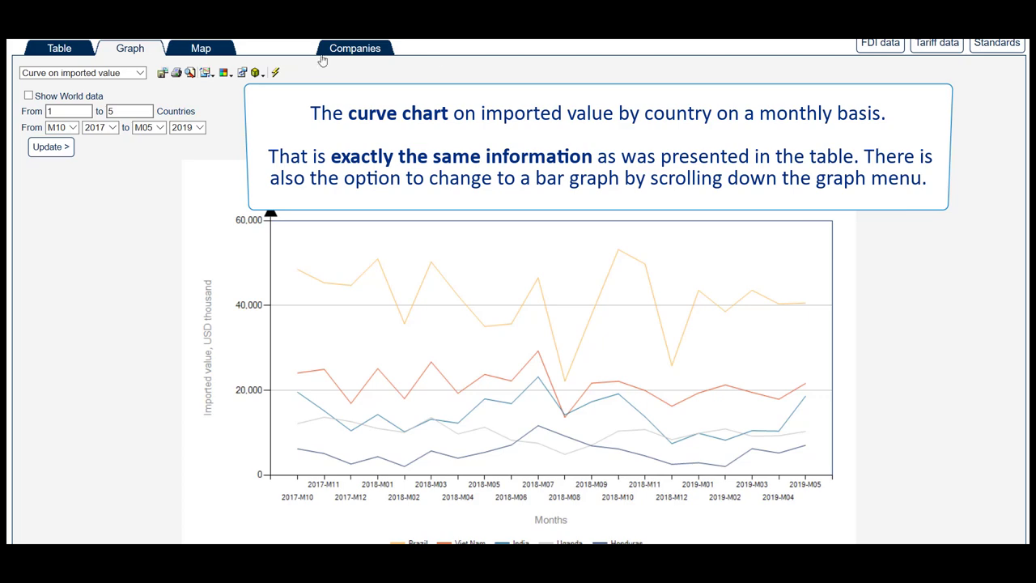
left_click(134, 80)
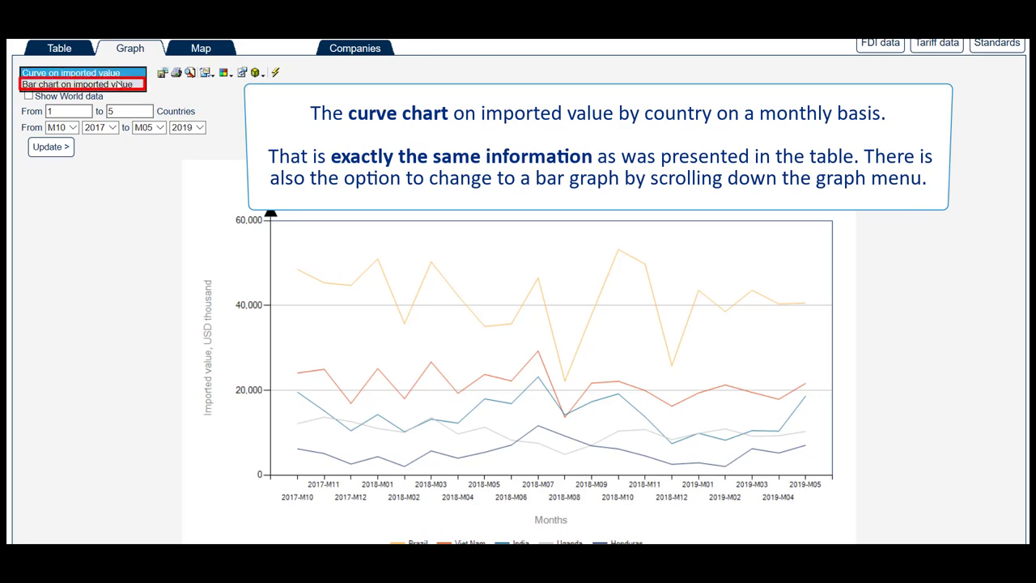
scroll(117, 84, "down", 1)
left_click(117, 80)
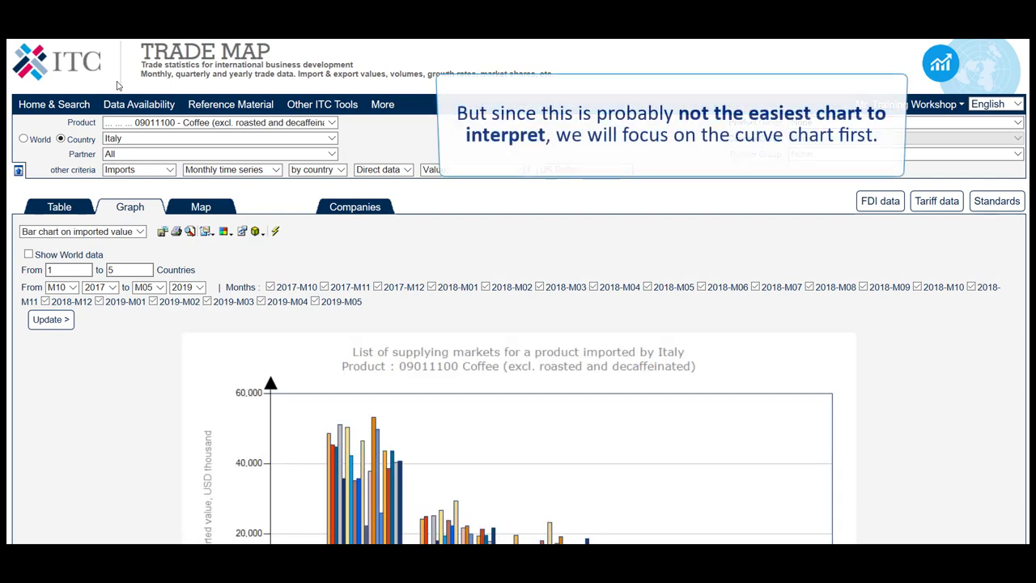
scroll(967, 182, "down", 3)
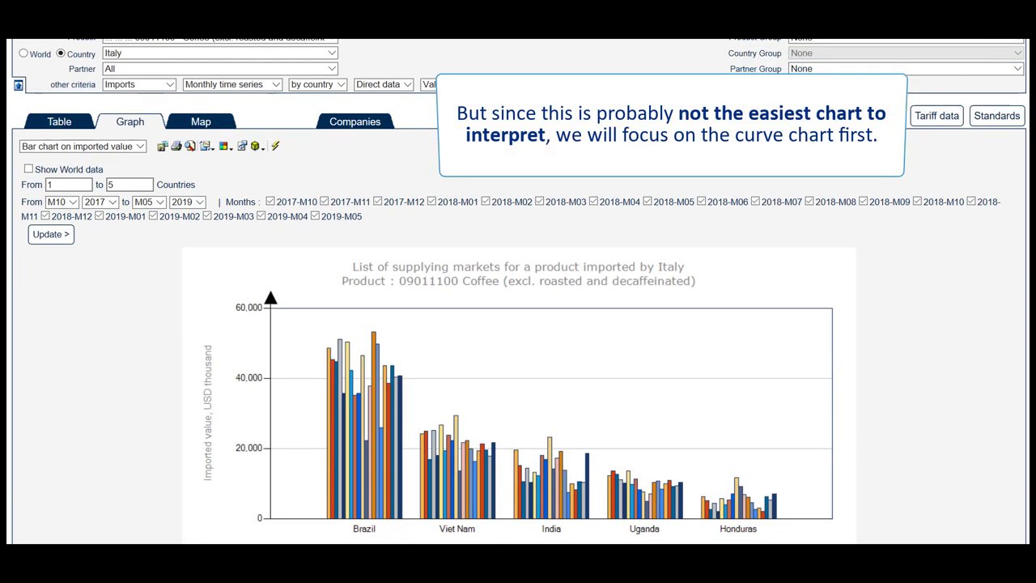
left_click(114, 98)
left_click(89, 89)
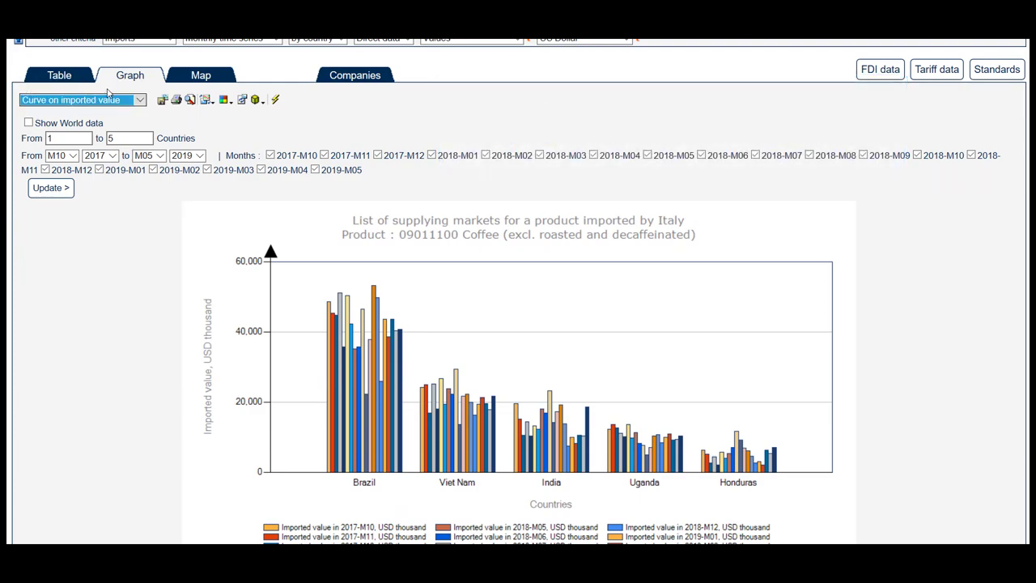
scroll(518, 291, "down", 1)
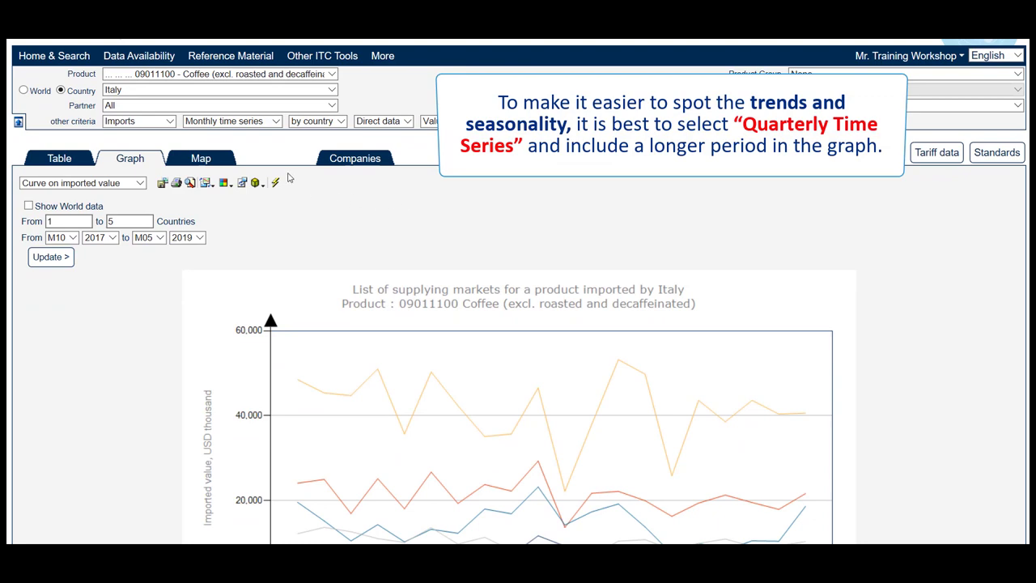
- Switch to a quarterly time series from Q01 2004 to Q01 2019 and refresh the graph
left_click(258, 123)
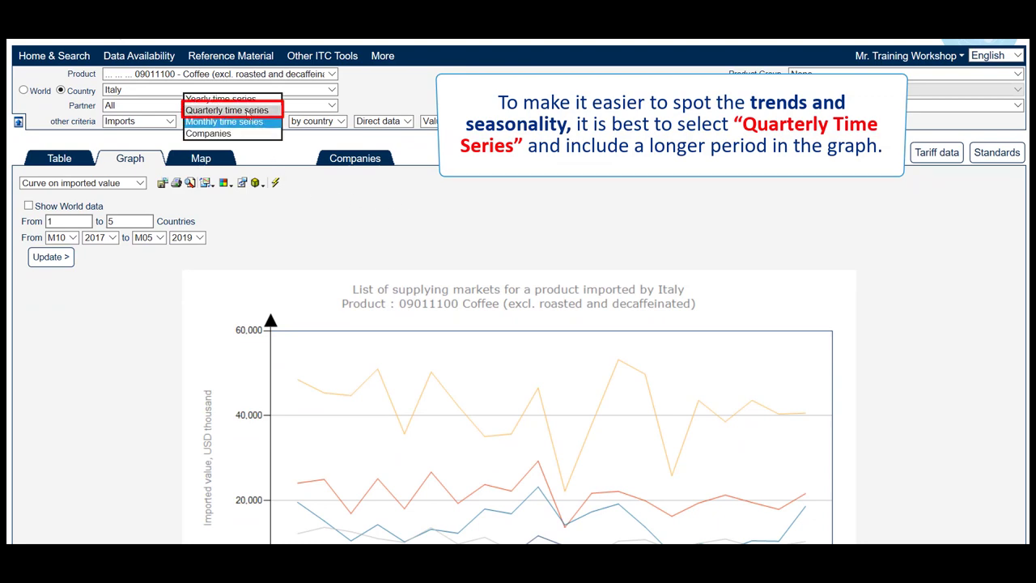
left_click(245, 111)
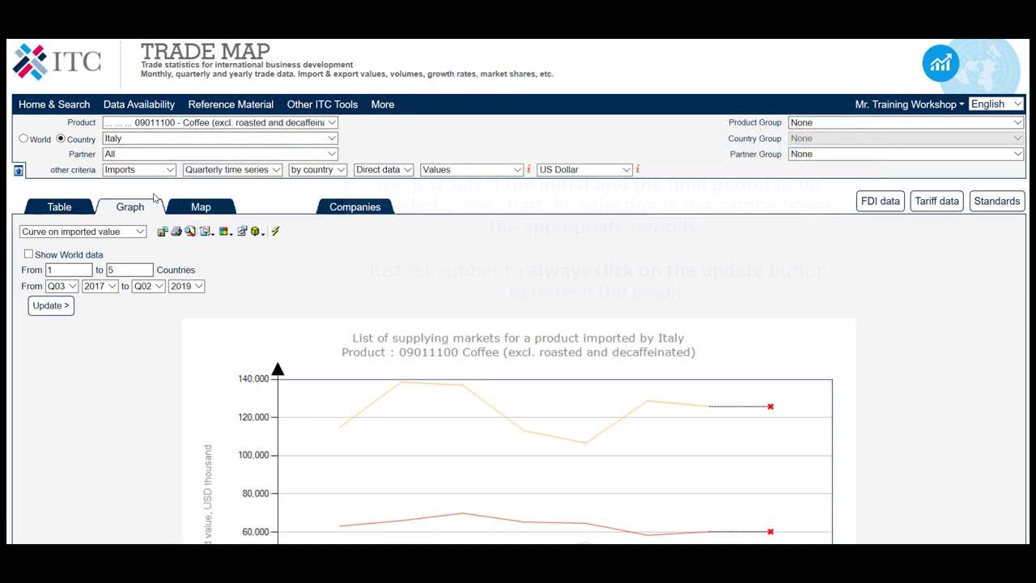
left_click(91, 286)
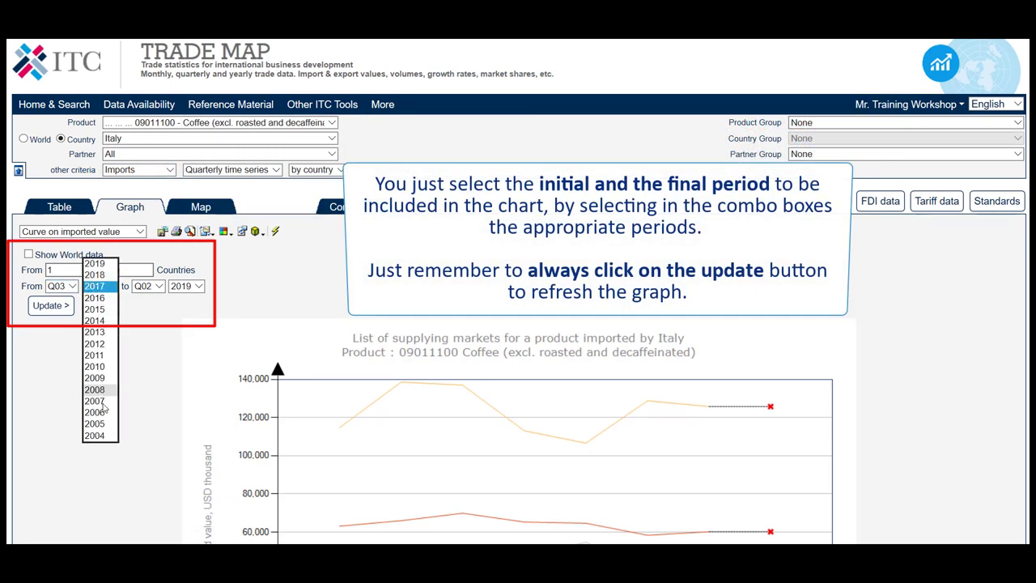
left_click(94, 436)
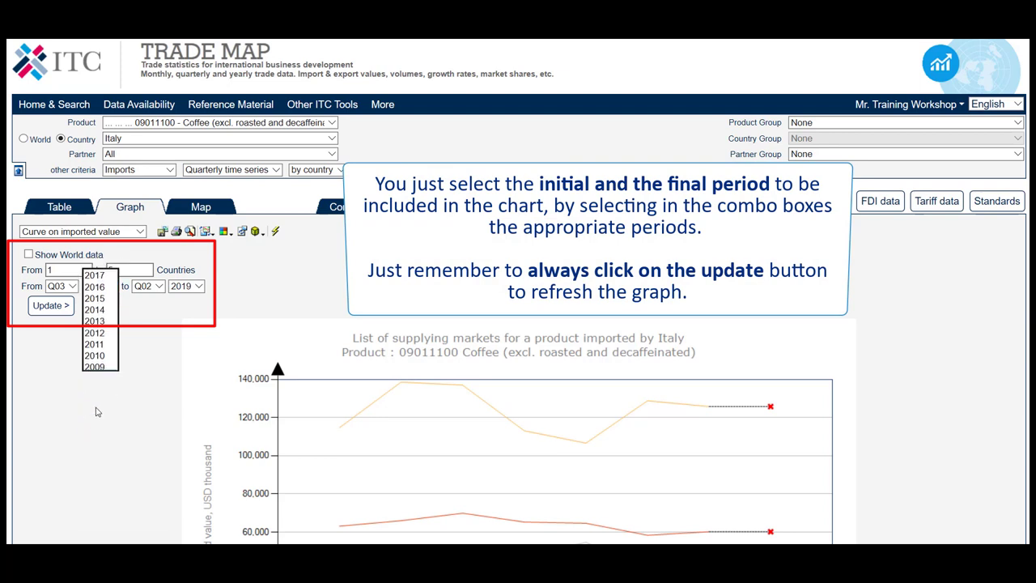
left_click(69, 287)
left_click(57, 263)
left_click(149, 285)
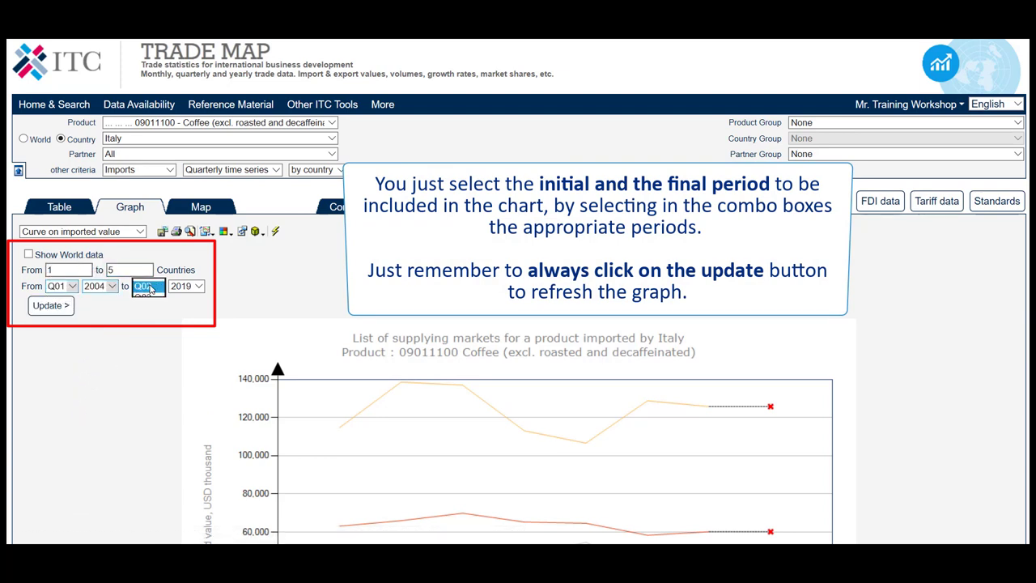
left_click(145, 273)
left_click(63, 306)
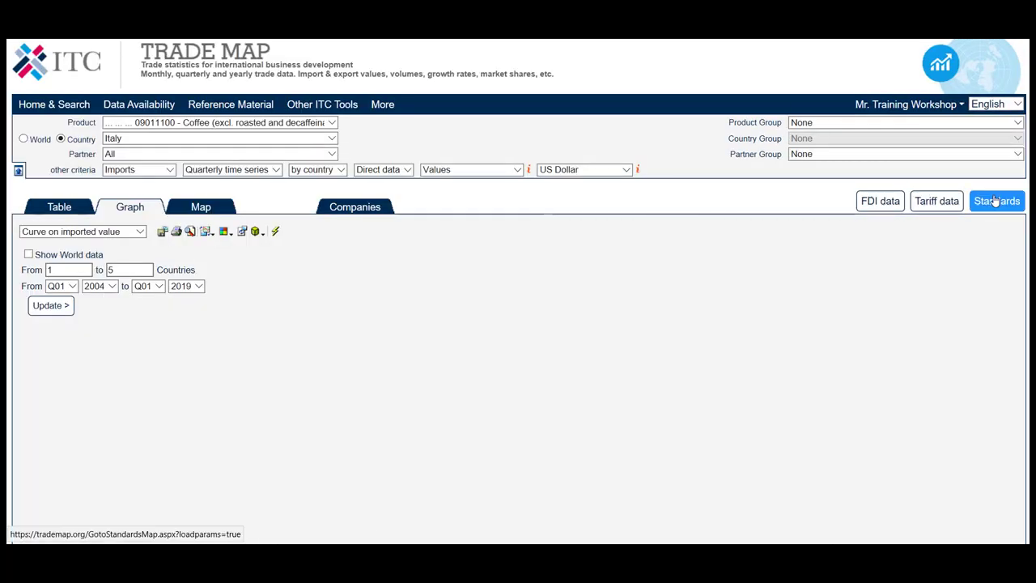
scroll(517, 324, "down", 2)
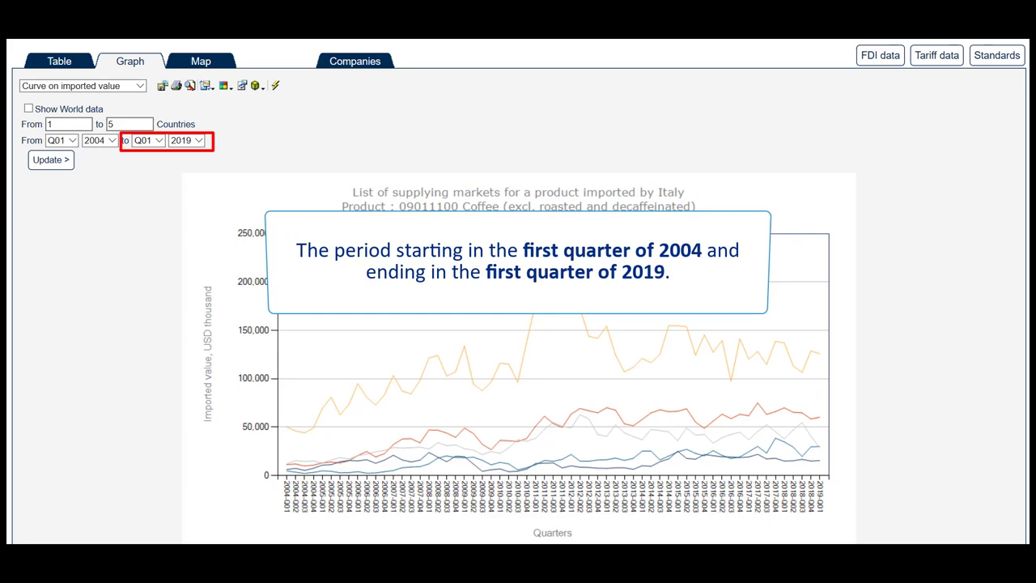
scroll(518, 291, "down", 2)
scroll(517, 291, "down", 2)
scroll(534, 340, "up", 1)
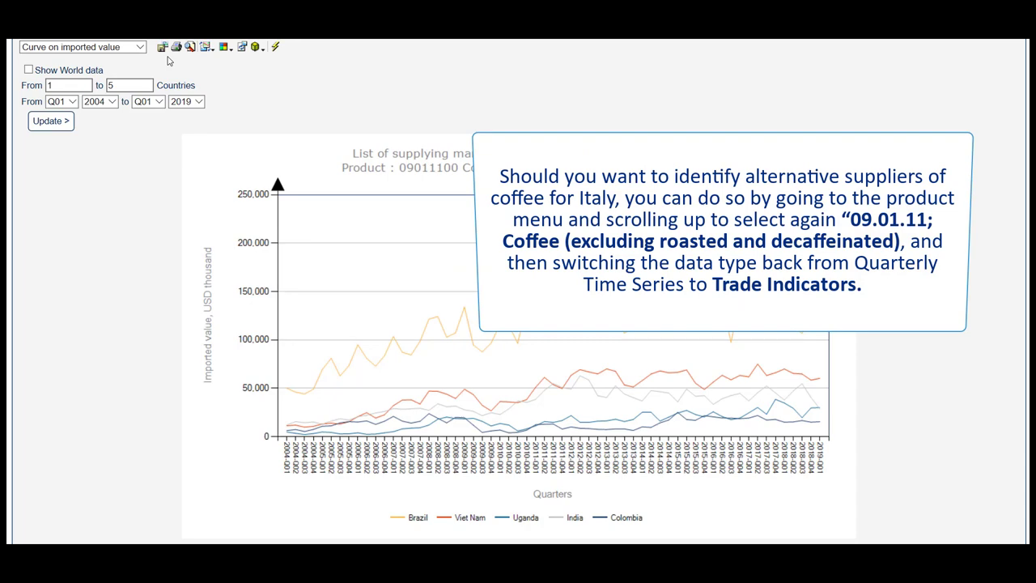
- Select product 090111 Coffee (excluding roasted and decaffeinated) with the Trade indicators data type
scroll(168, 61, "up", 5)
left_click(174, 122)
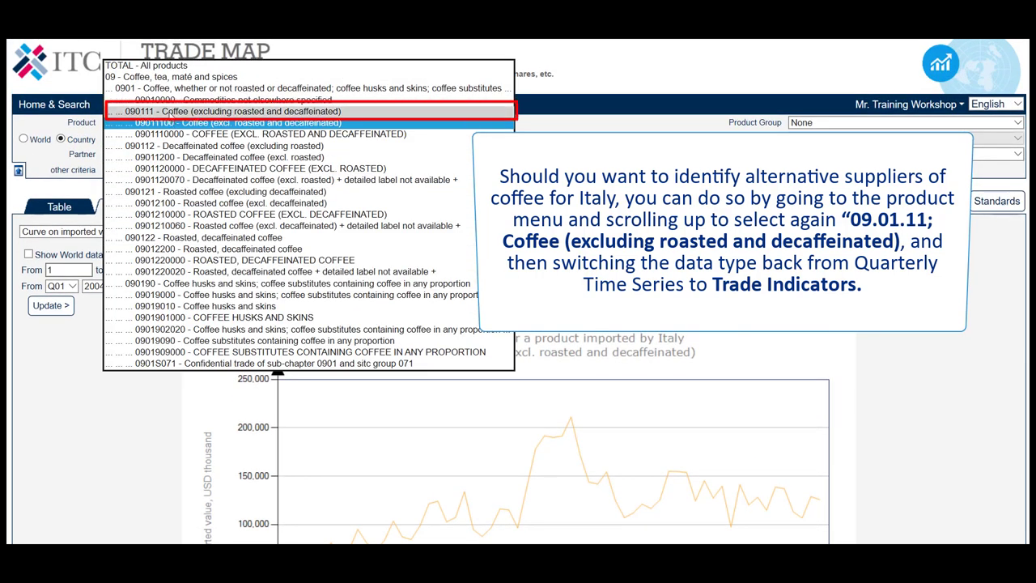
left_click(169, 112)
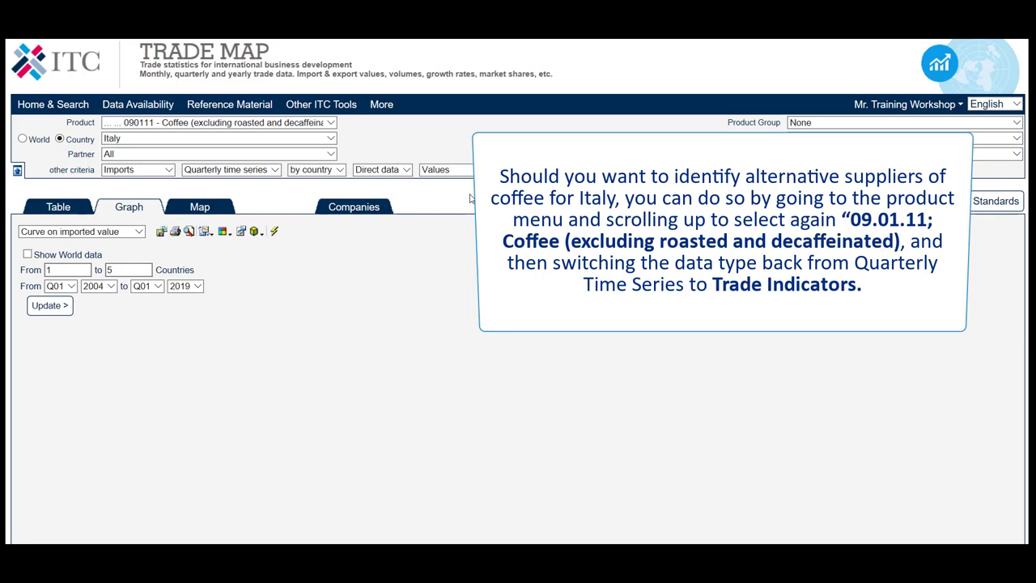
left_click(261, 171)
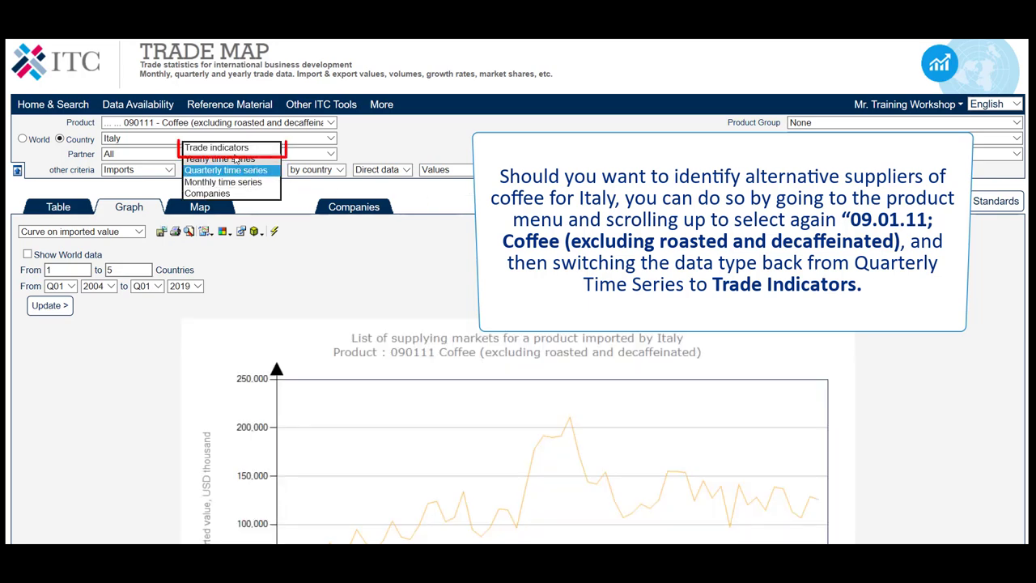
left_click(234, 148)
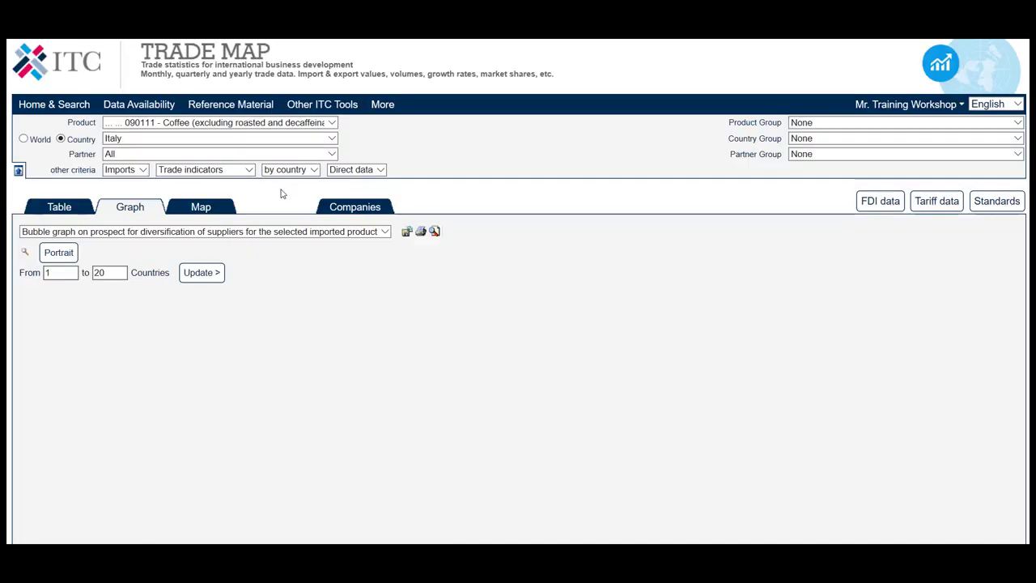
- Scroll through the 2018 supplier-diversification bubble chart for Italy's coffee, led by Brazil and Viet Nam
scroll(518, 323, "down", 3)
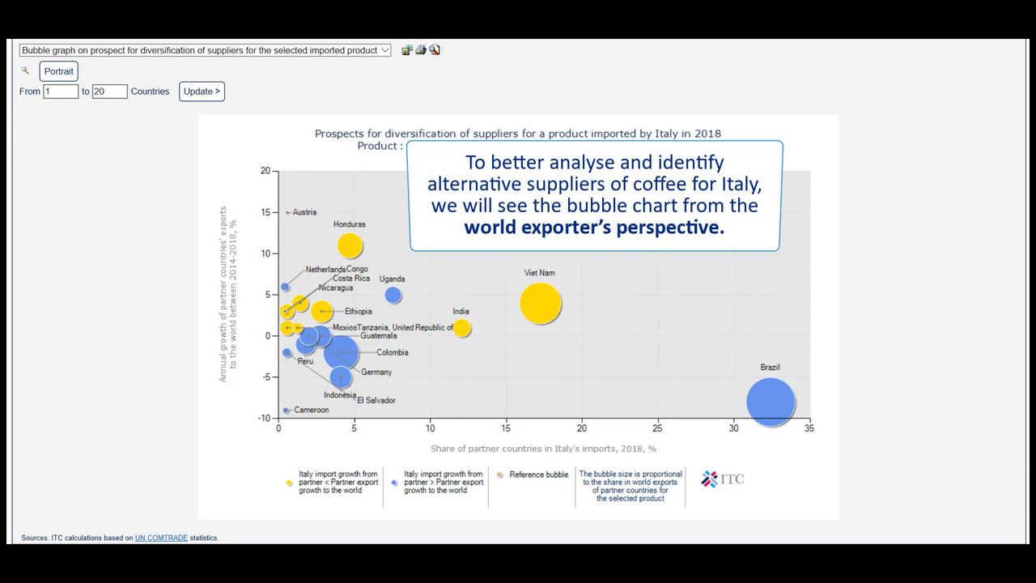
scroll(518, 291, "up", 3)
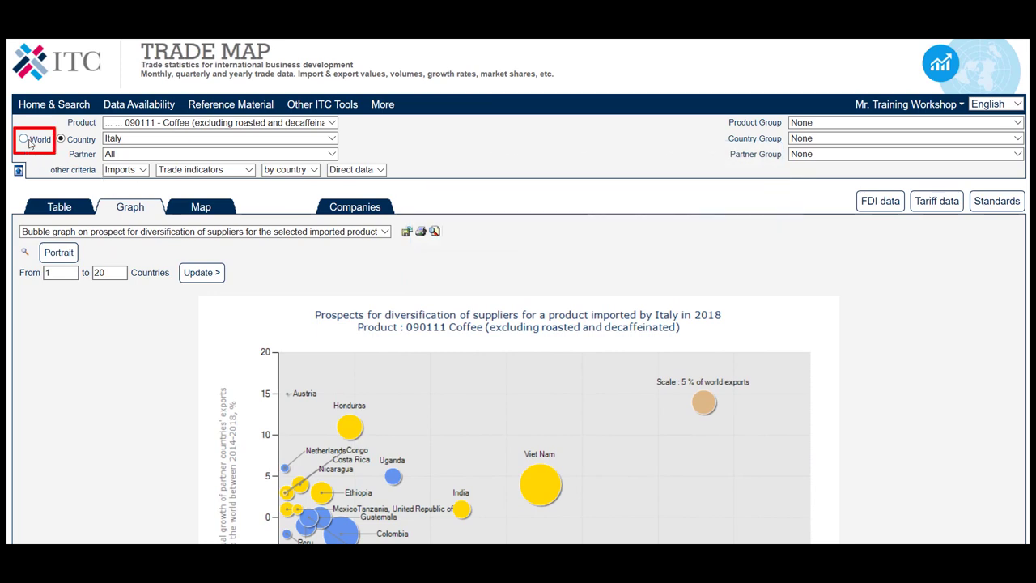
- Switch to World coffee exports and choose the concentration vs. distance bubble graph
left_click(26, 140)
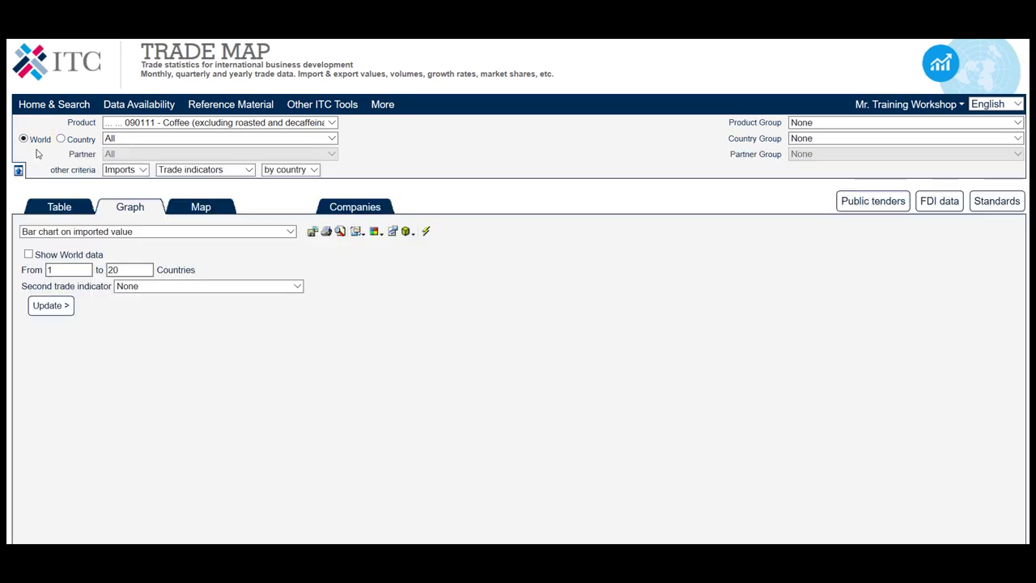
left_click(141, 169)
left_click(123, 166)
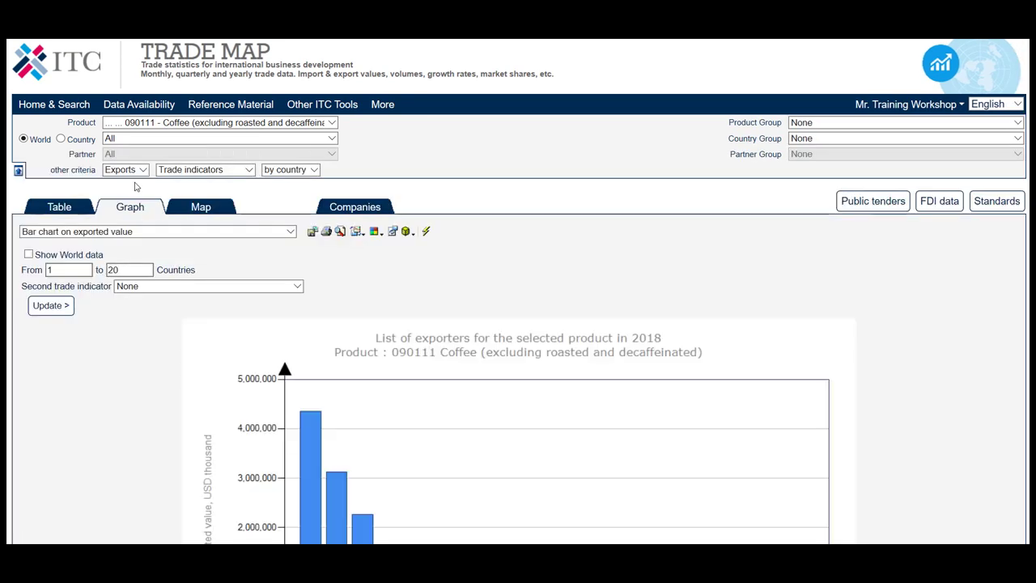
left_click(153, 231)
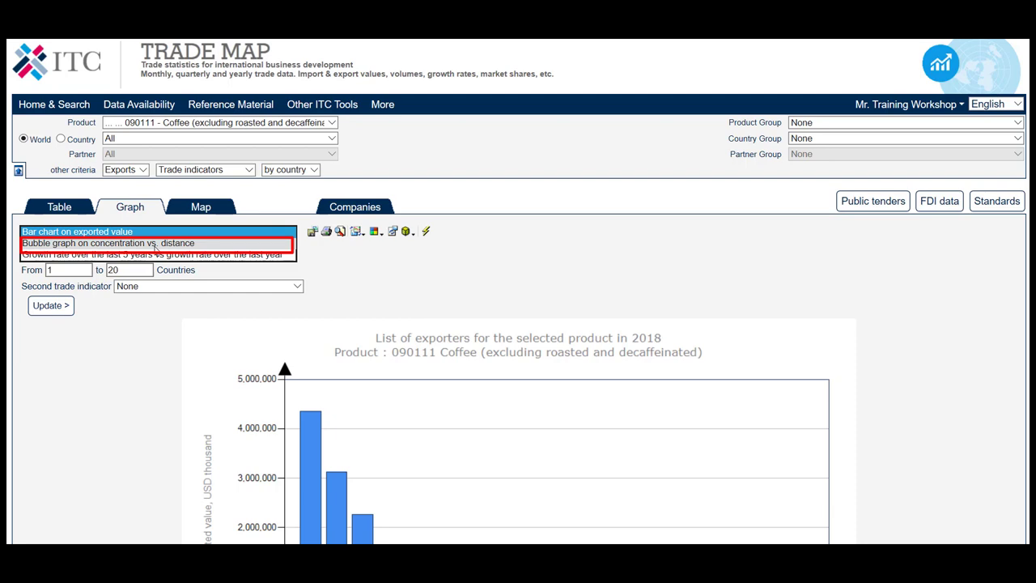
left_click(153, 243)
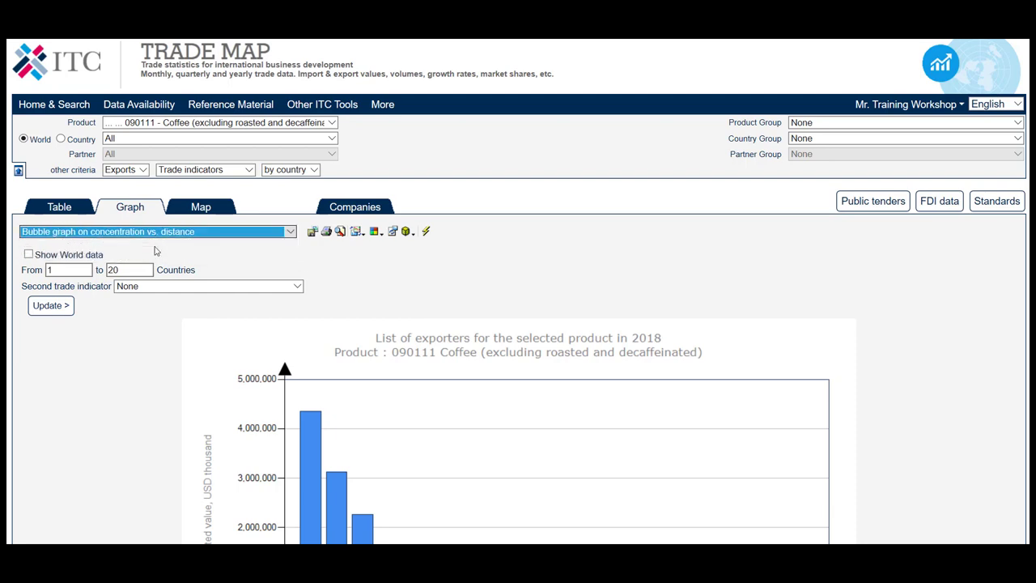
- Inspect the 2018 exporters' concentration vs. distance bubble chart, reading a country's bubble details
scroll(153, 242, "down", 2)
scroll(517, 292, "down", 2)
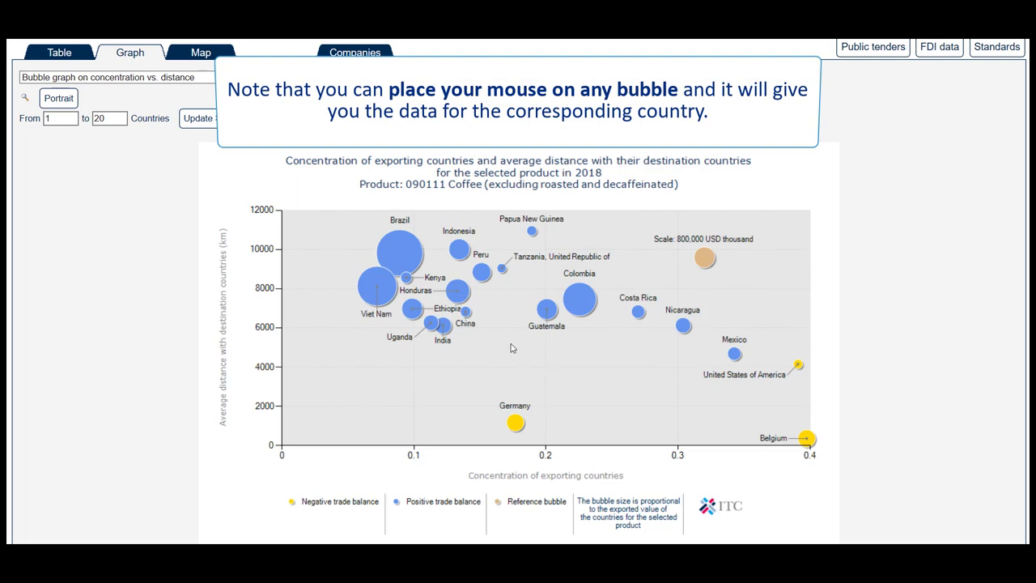
mouse_move(459, 292)
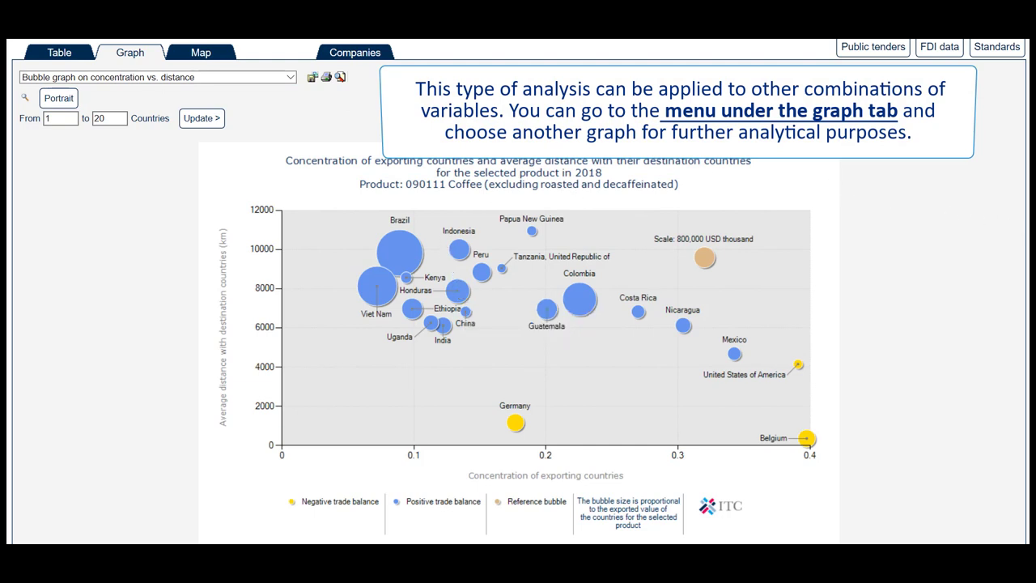
left_click(294, 78)
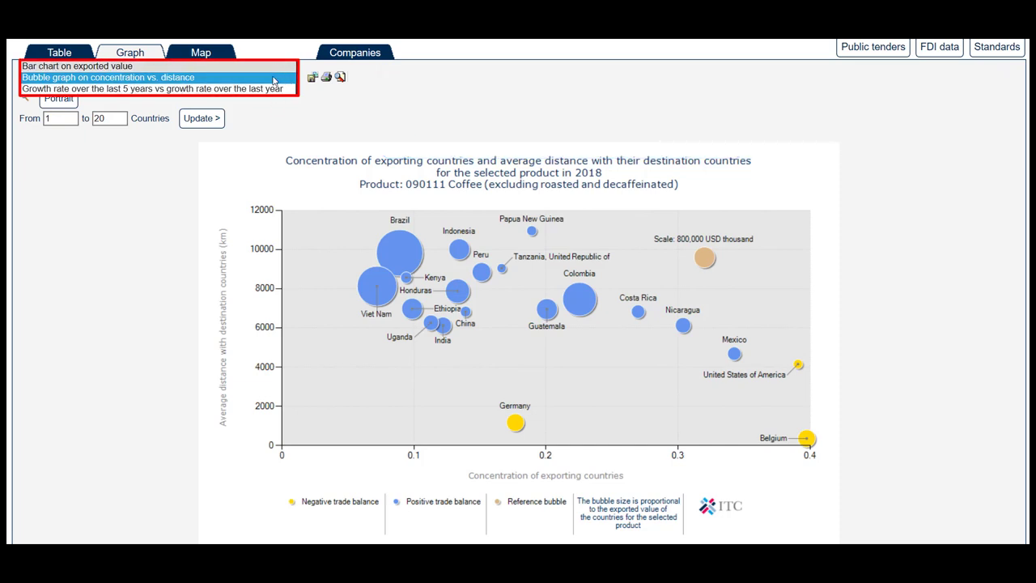
left_click(285, 116)
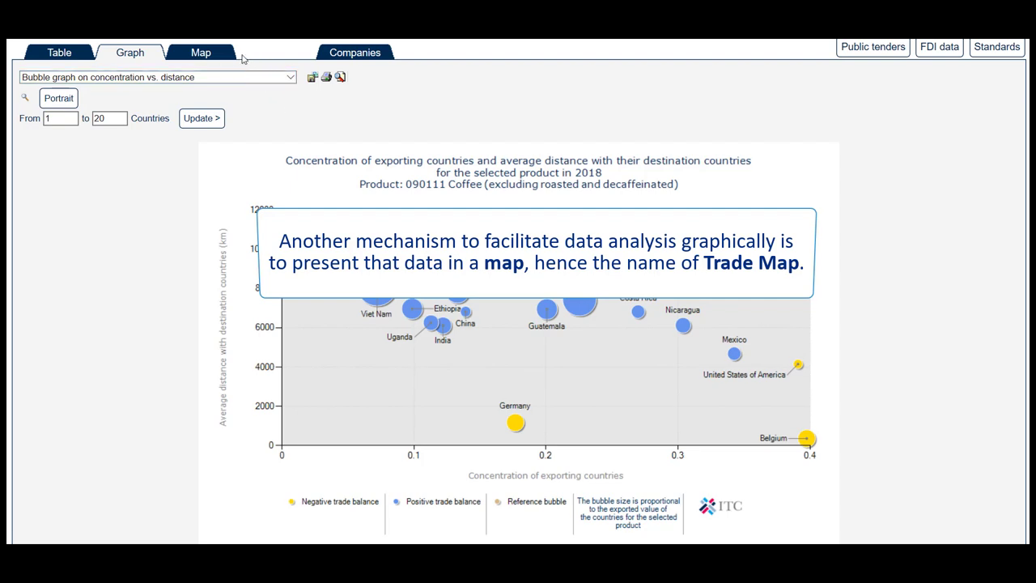
- Display the world map of 2018 coffee exporters coloured by exported value in USD thousand
left_click(215, 55)
scroll(520, 291, "down", 2)
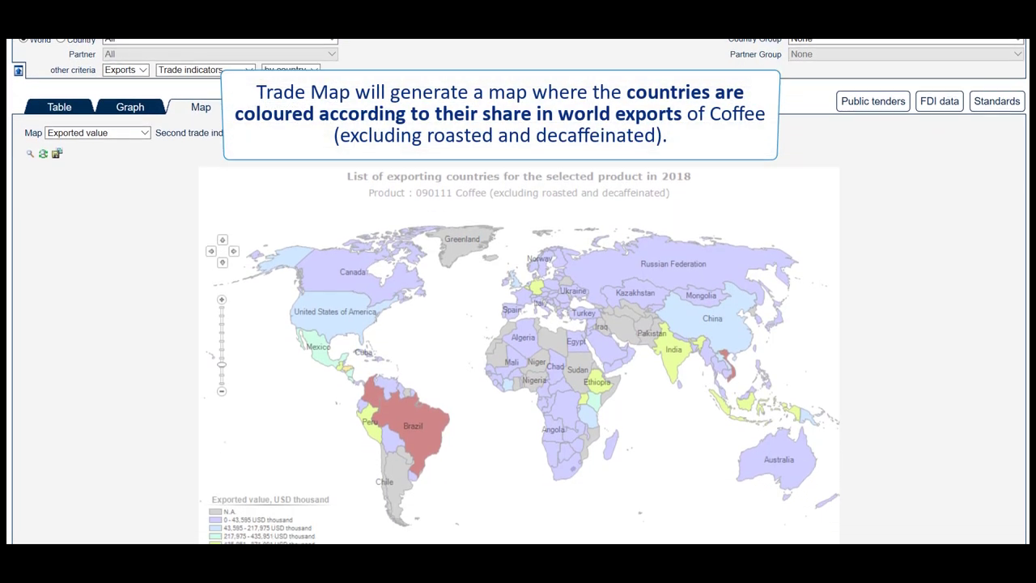
scroll(520, 292, "down", 1)
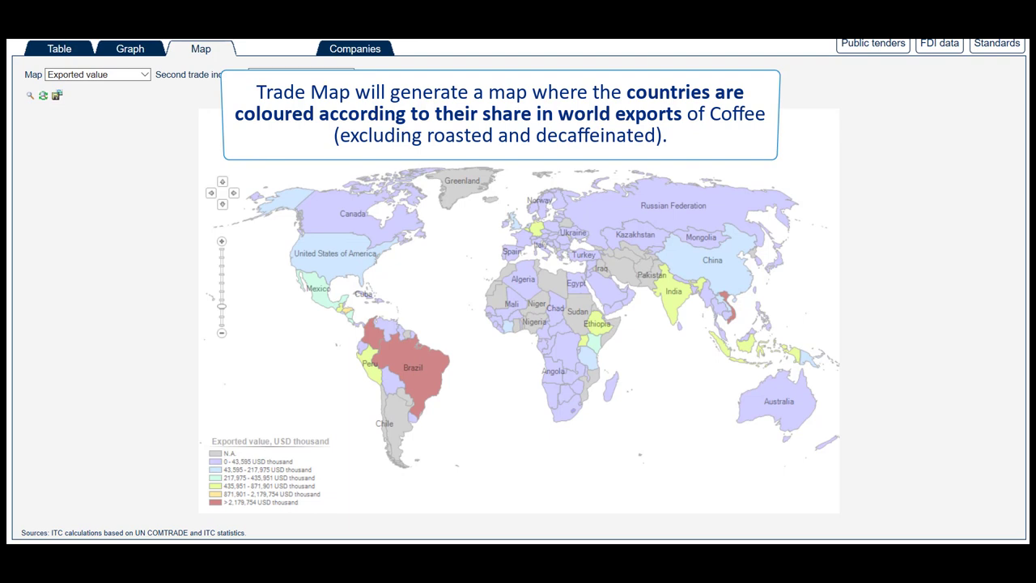